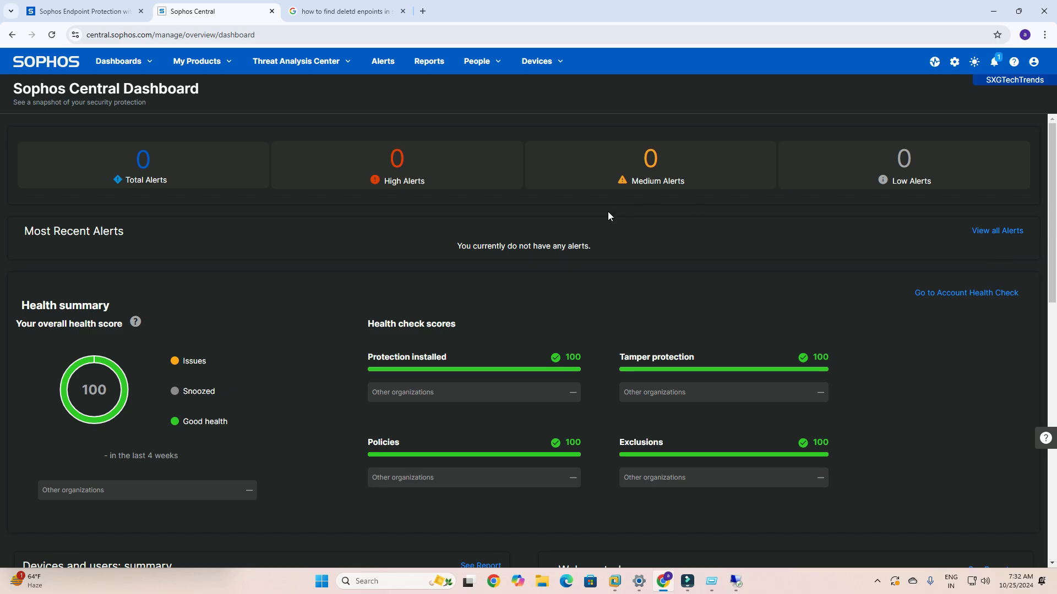
- Open the list of computers in Endpoint Protection to check for protected devices
left_click(225, 61)
left_click(220, 100)
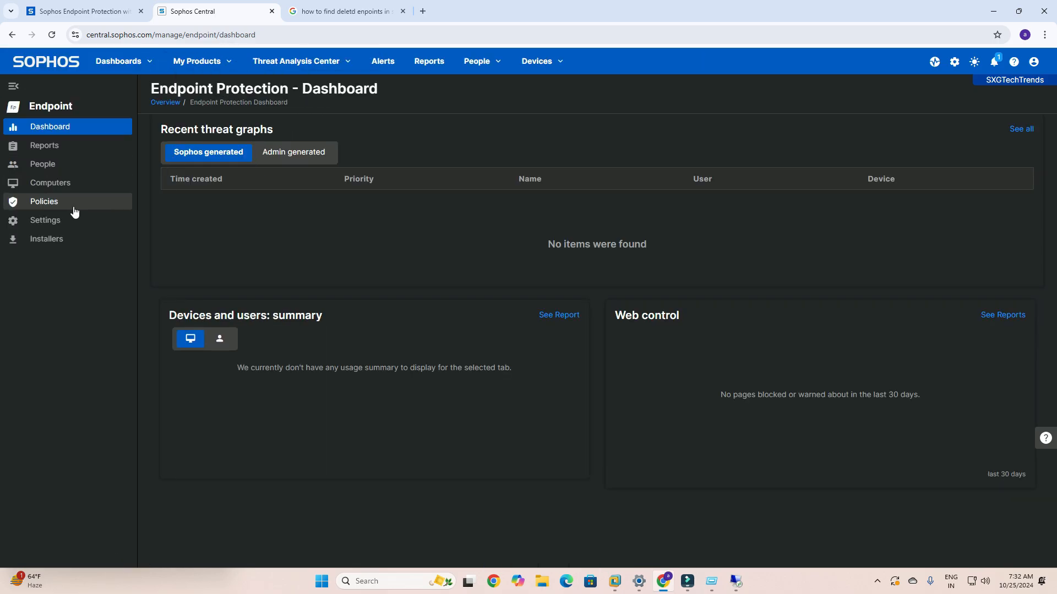
left_click(62, 188)
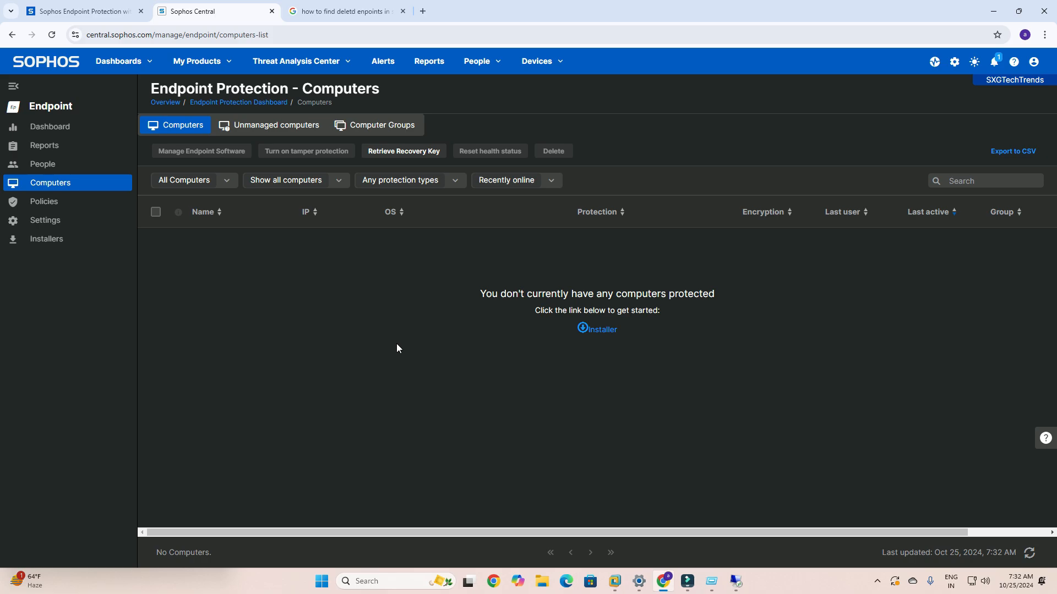
- Switch to the remote PC at 172.16.16.60 and view the update status of its Sophos endpoint agent
left_click(993, 11)
left_click(736, 582)
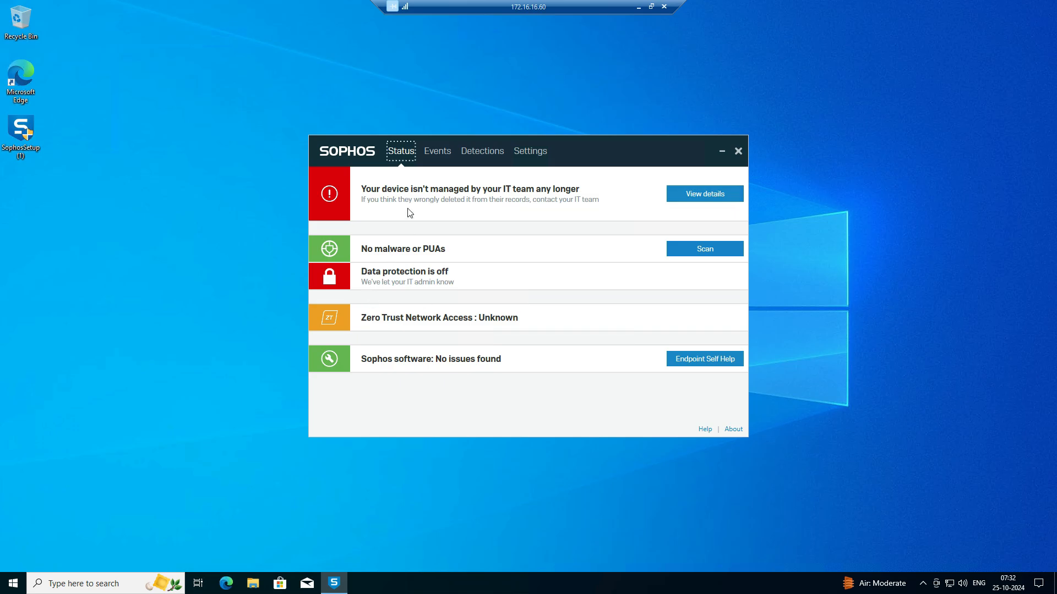
left_click(923, 584)
right_click(928, 561)
left_click(871, 552)
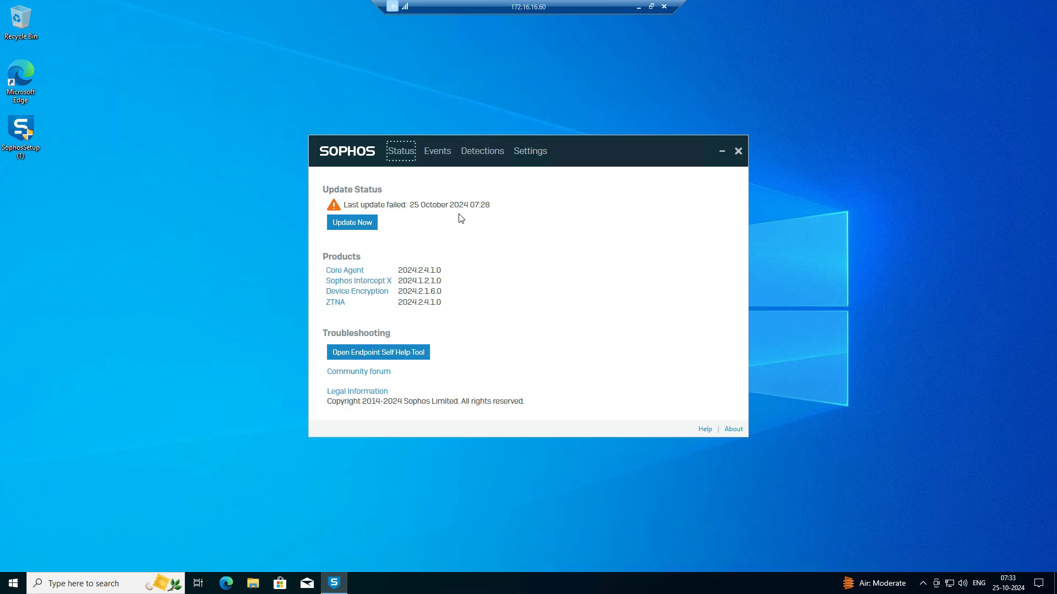
- Return to Sophos Central, close the Google search page, and open the report for restoring deleted devices and recovering Tamper Protection passwords
left_click(638, 6)
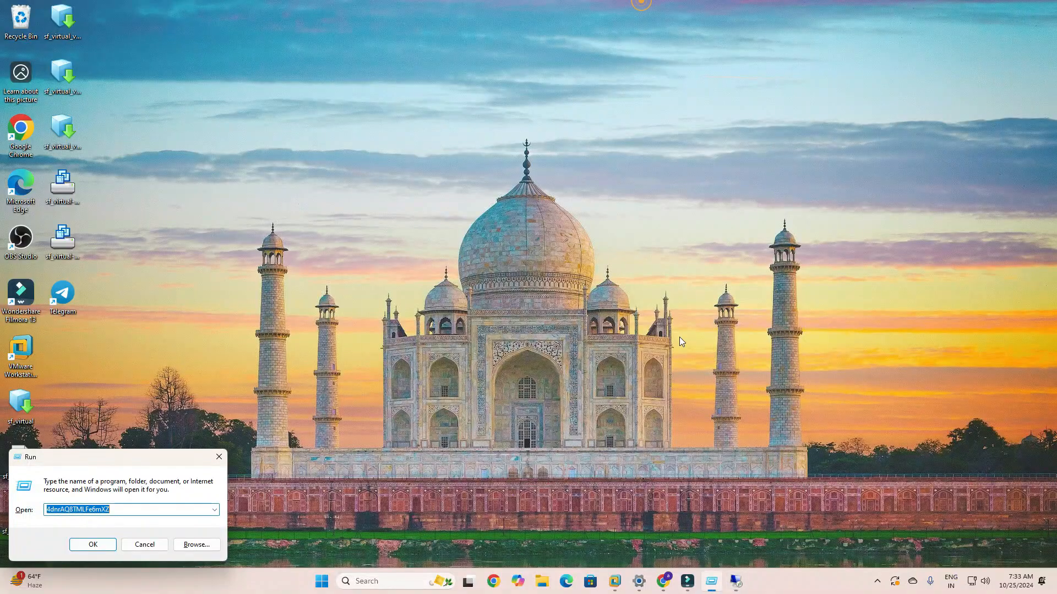
left_click(665, 584)
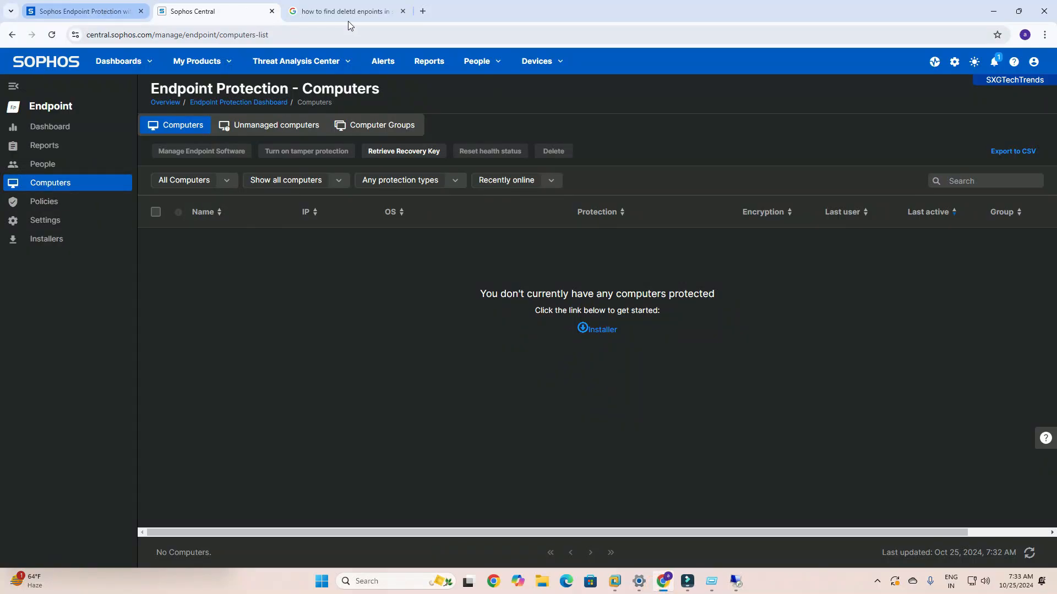
left_click(402, 11)
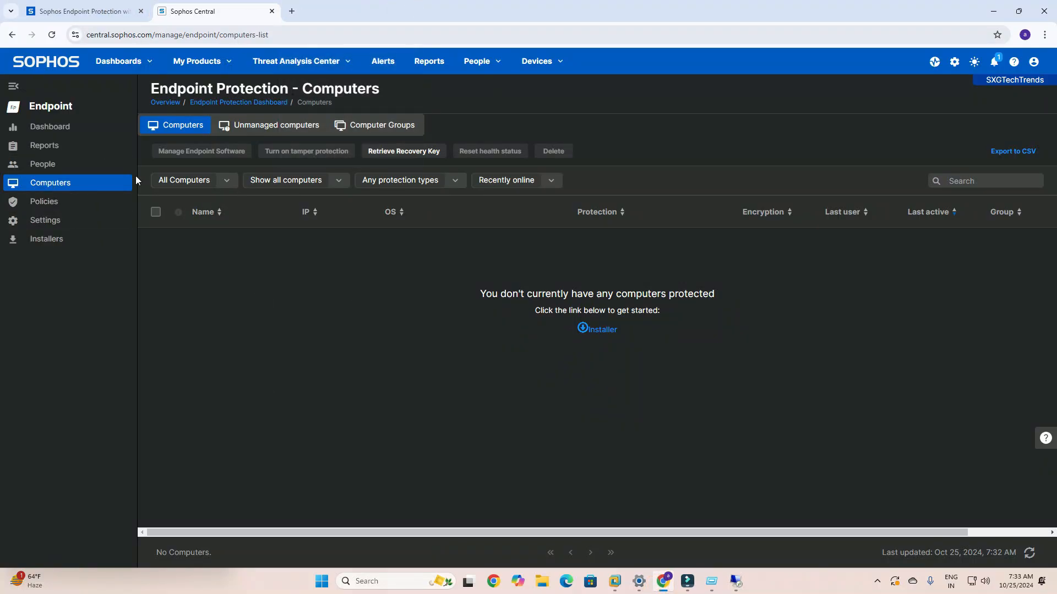
left_click(428, 62)
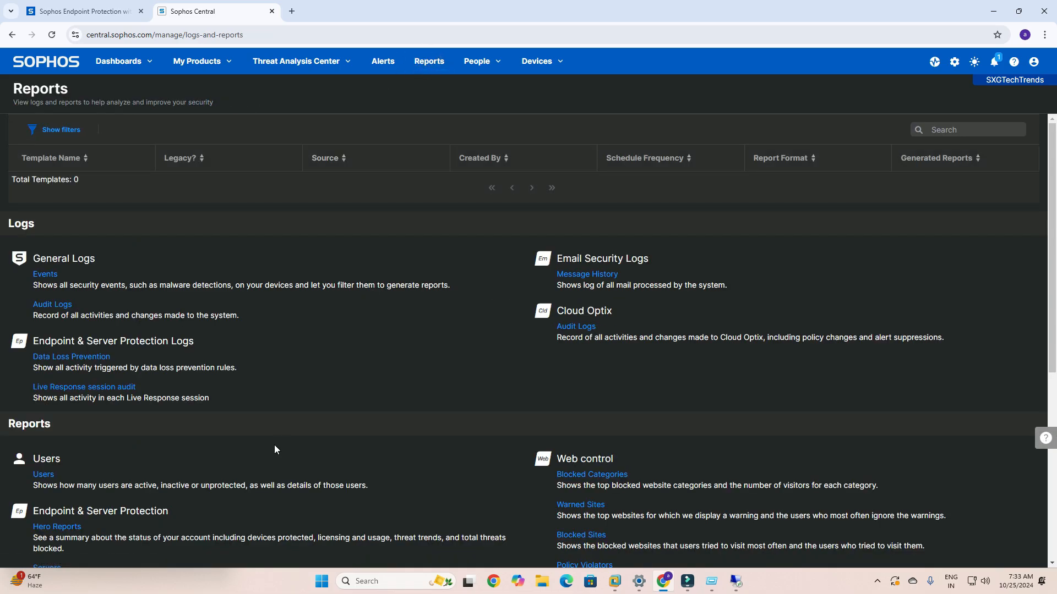
scroll(274, 445, "down", 6)
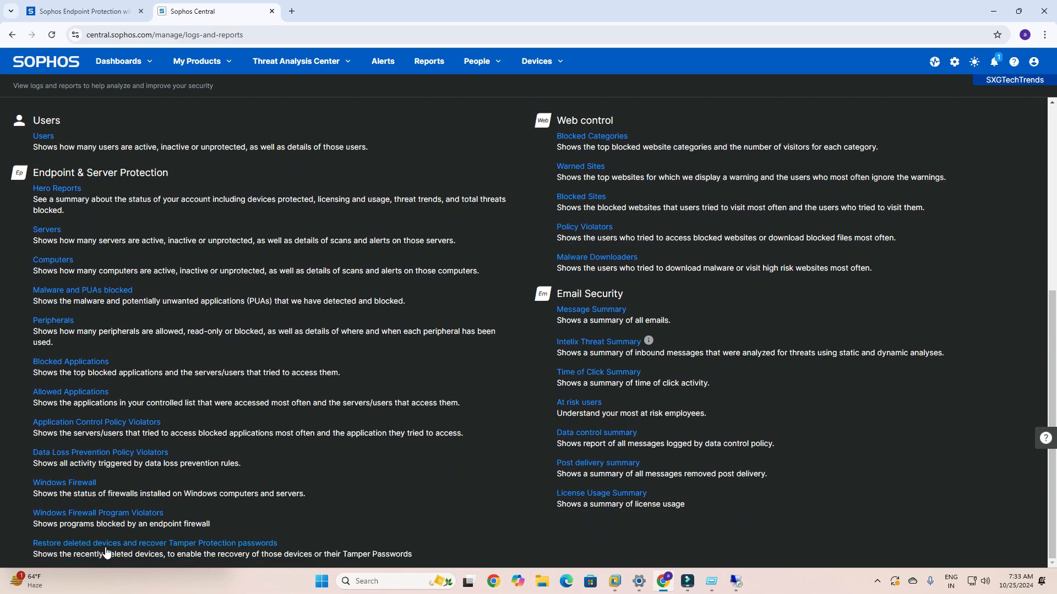
left_click(199, 544)
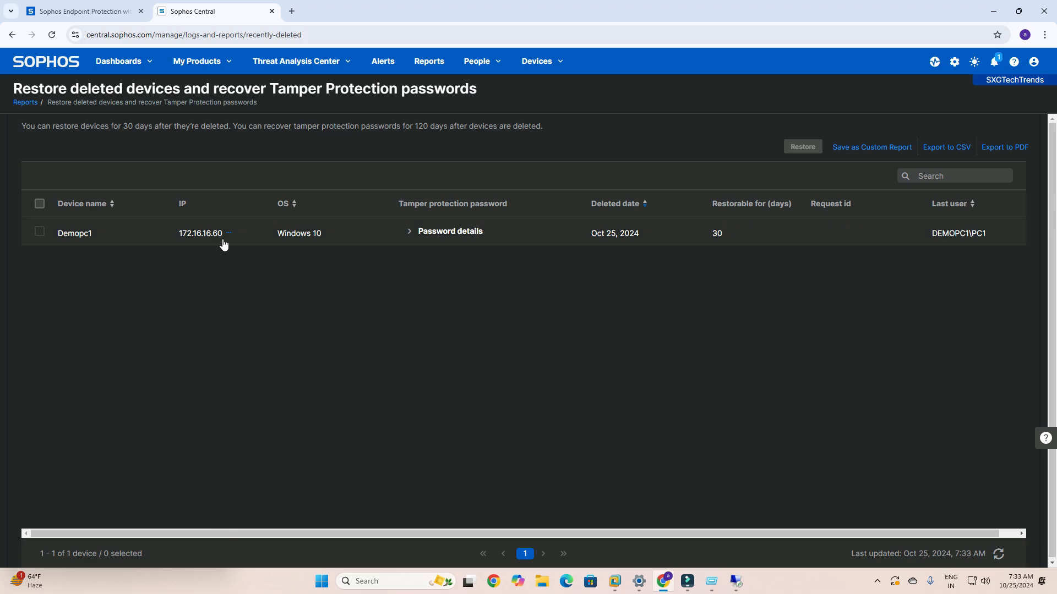
- Open Command Prompt on the remote PC and move the Sophos and prompt windows apart
left_click(732, 588)
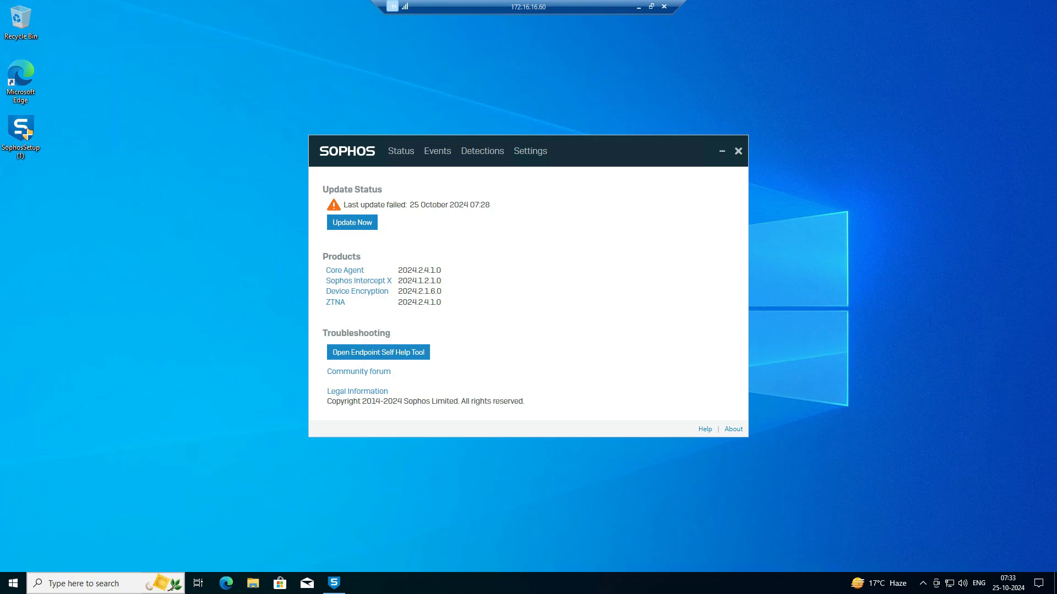
type("cmd")
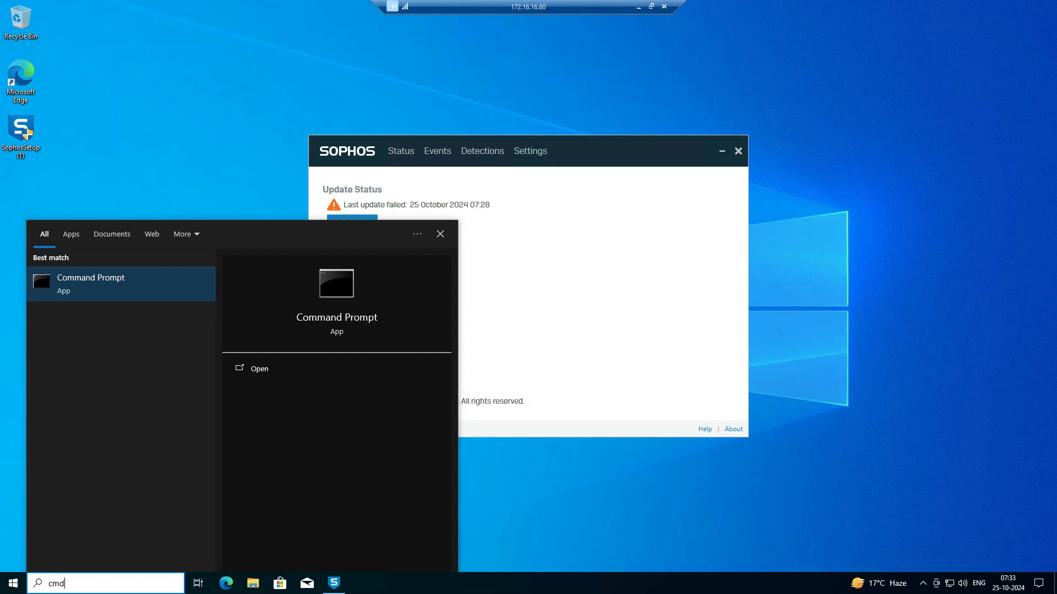
key("Return")
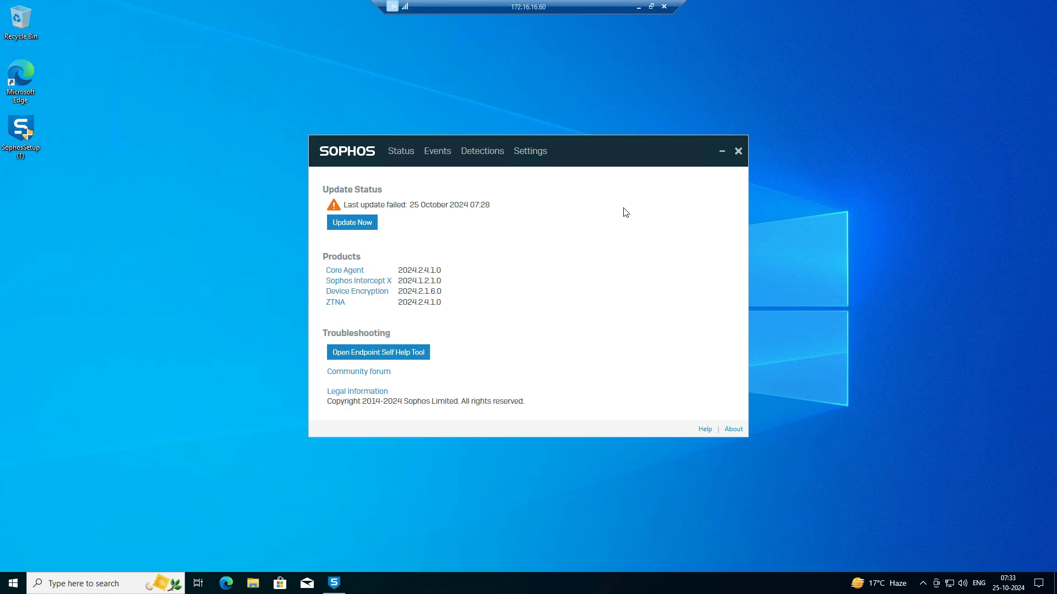
left_click_drag(601, 145, 768, 125)
left_click(298, 264)
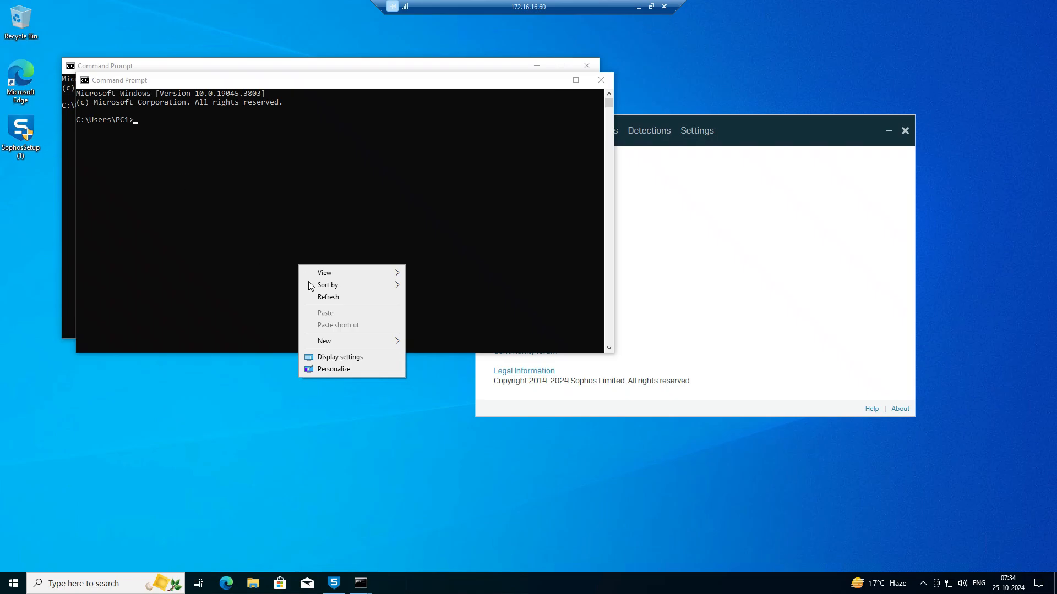
left_click(318, 295)
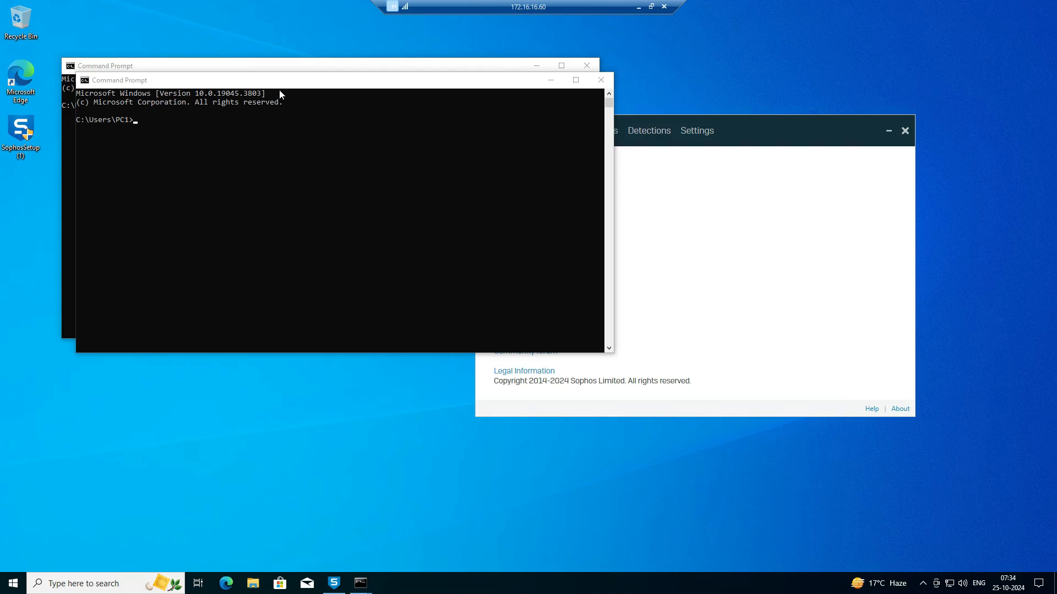
left_click_drag(279, 79, 412, 148)
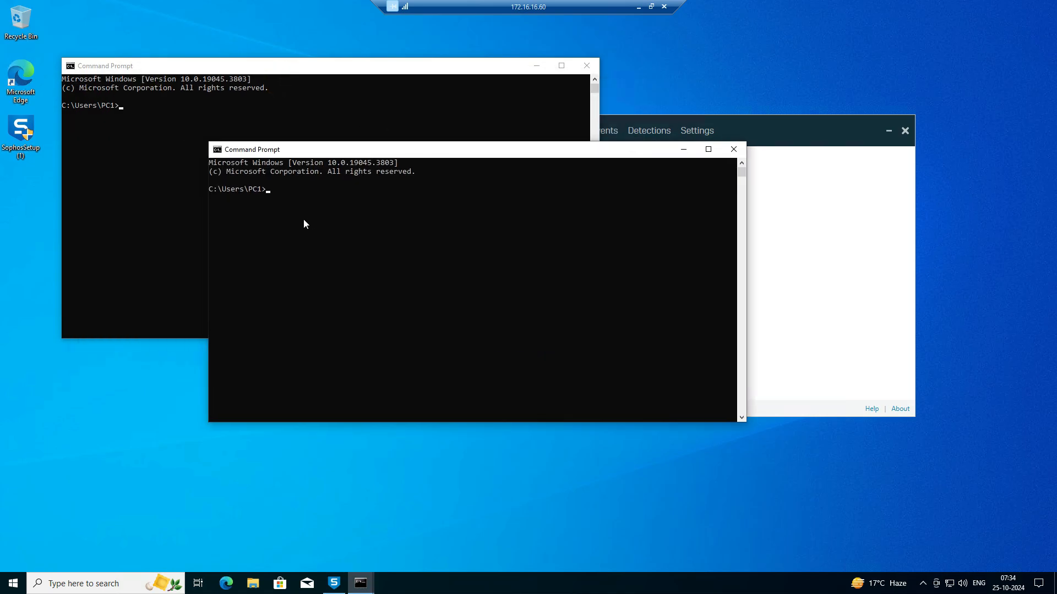
- Look up the remote PC's computer name with the hostname command and highlight it in the output
left_click(152, 122)
key("Return")
key("Return")
type("host name")
key("Return")
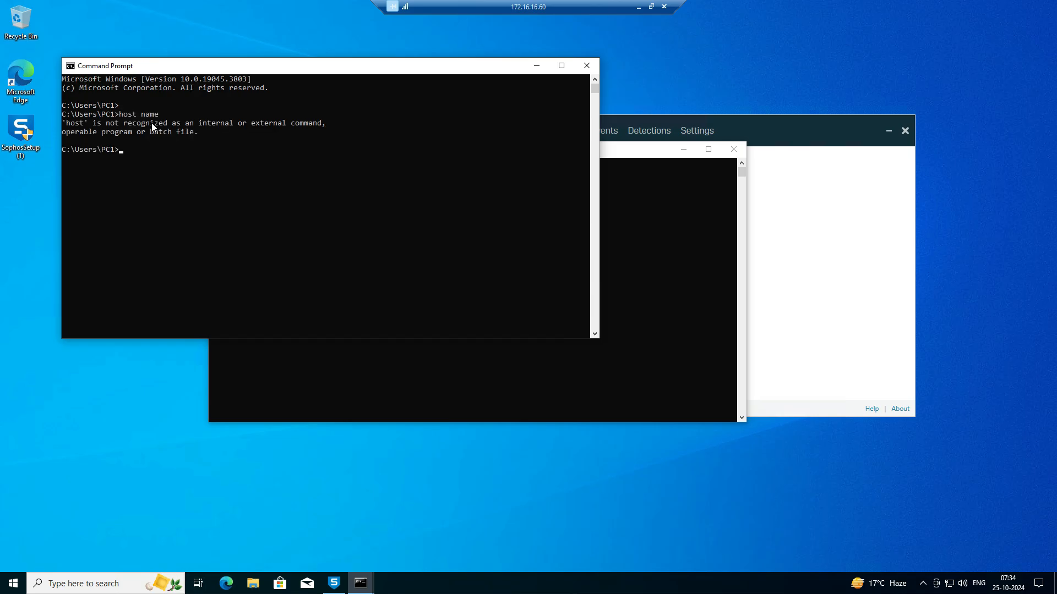
type("hostneme")
key("Return")
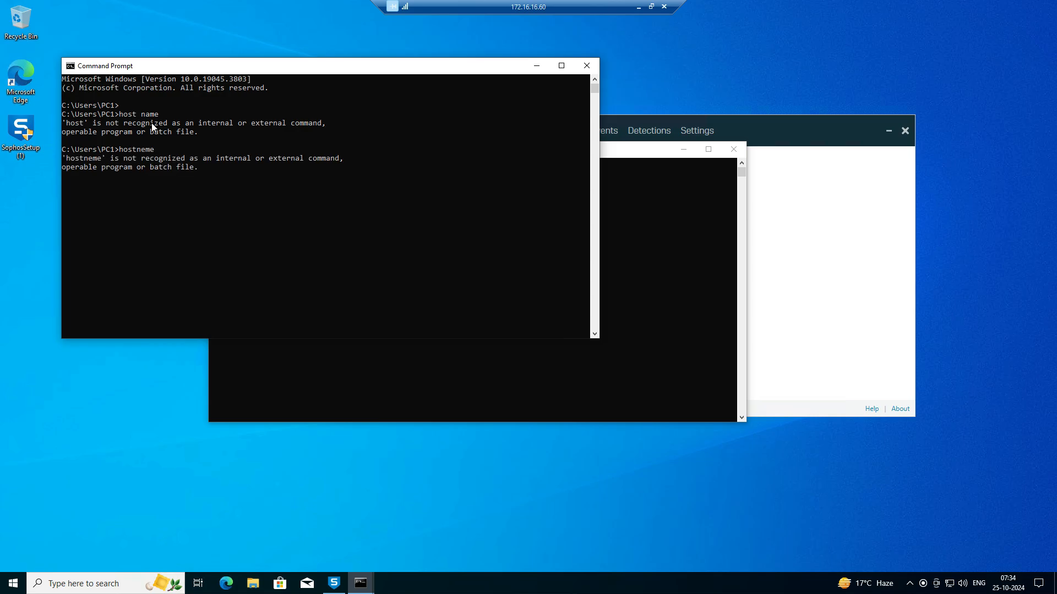
type("hostname")
key("Return")
left_click_drag(63, 195, 92, 197)
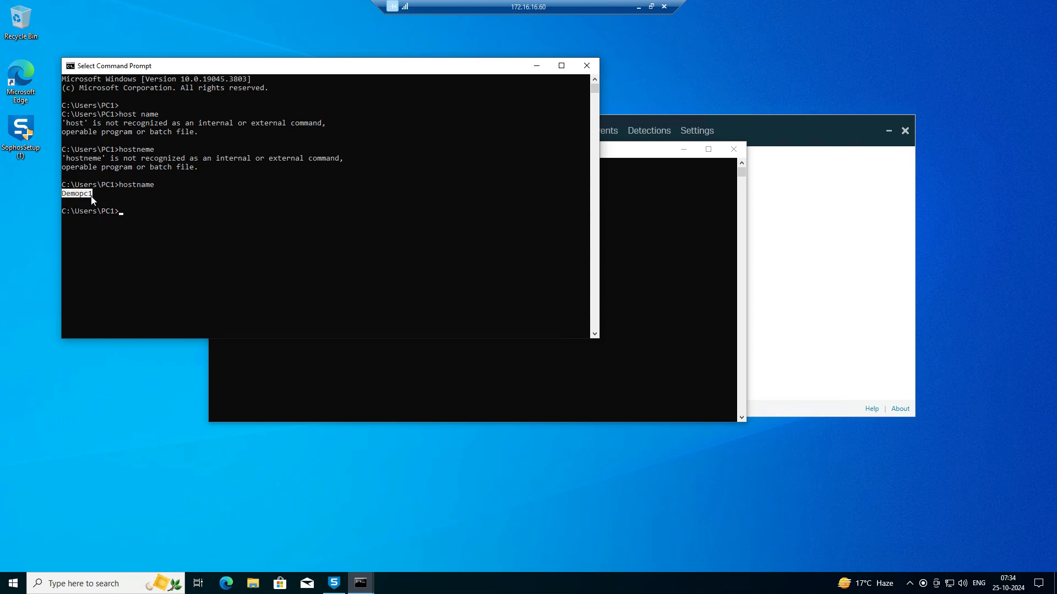
- Run ipconfig on the remote PC and highlight its first IPv4 address
left_click(153, 219)
type("ipconfig")
key("Return")
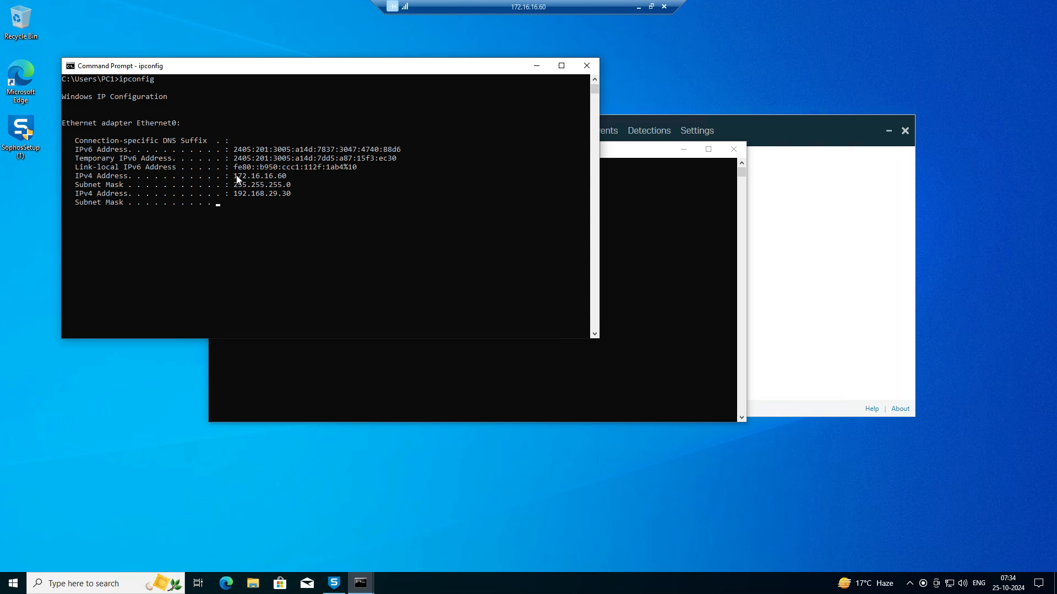
left_click_drag(234, 177, 287, 177)
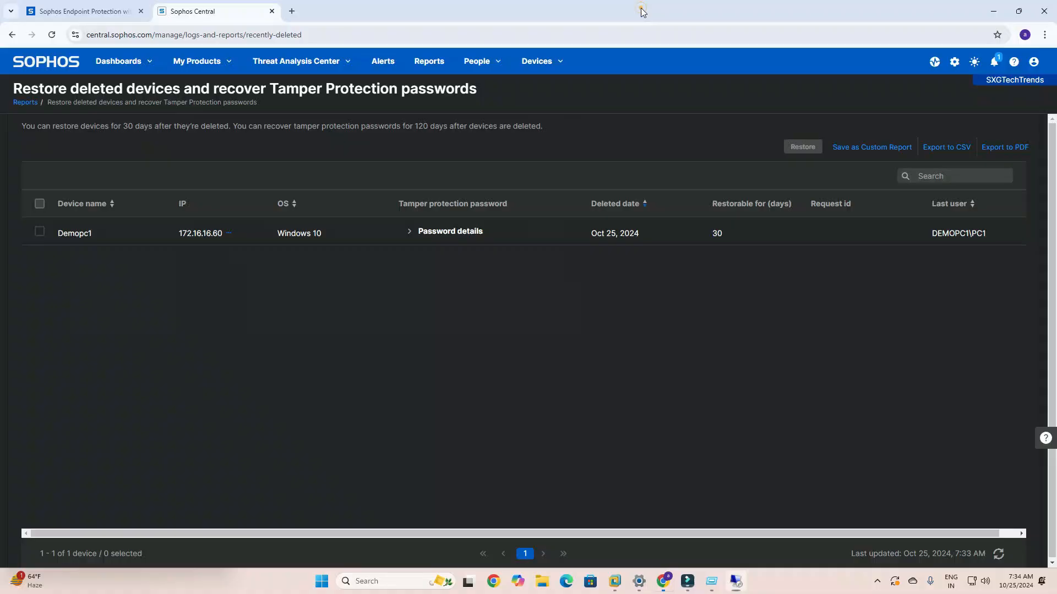
- Back in Sophos Central, restore the deleted device Demopc1 and confirm the restoration
left_click(639, 7)
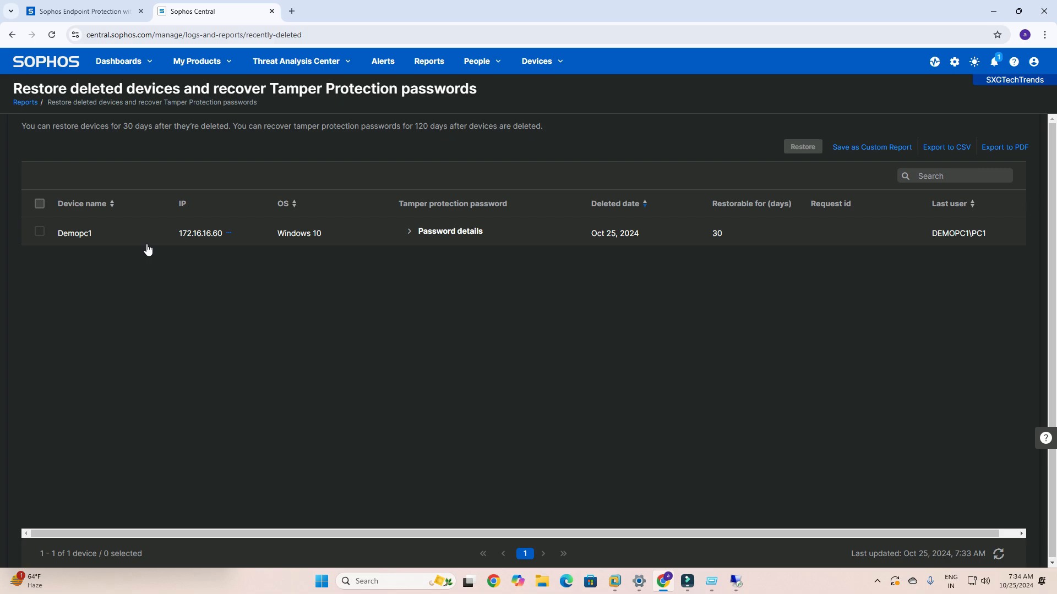
left_click(39, 205)
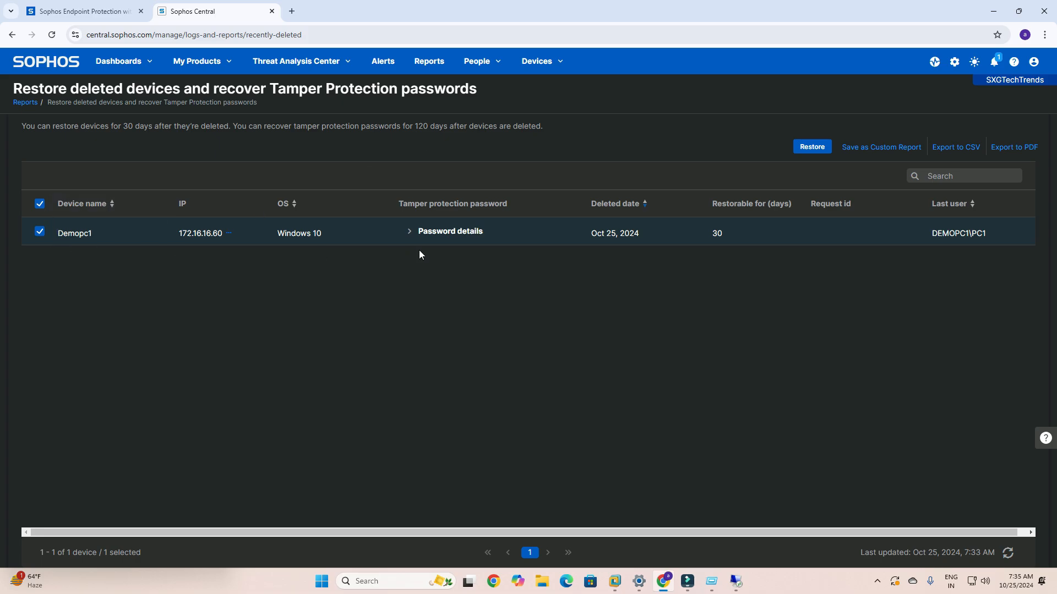
left_click(813, 151)
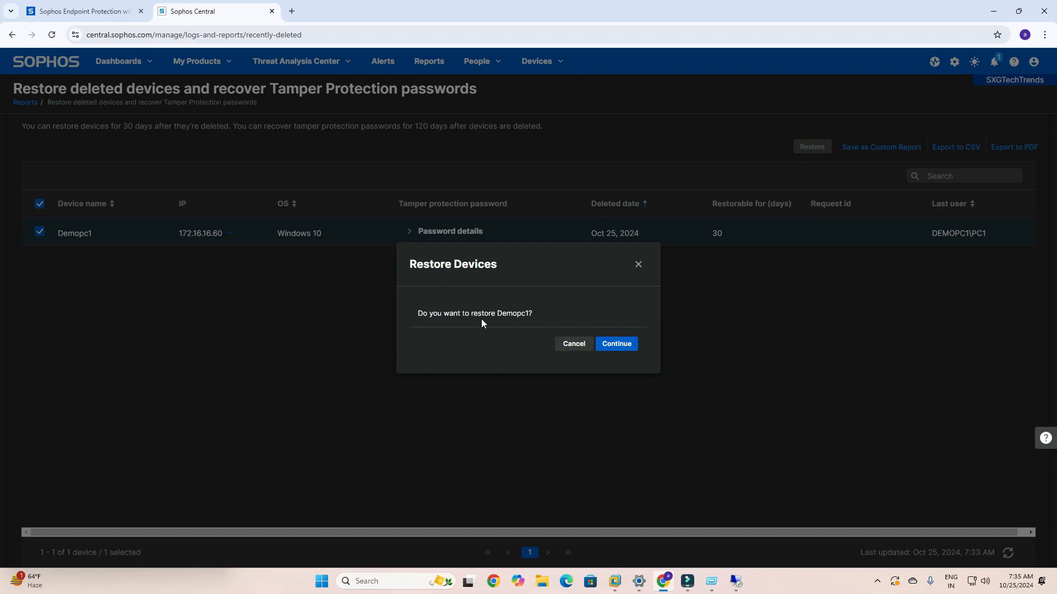
left_click(616, 345)
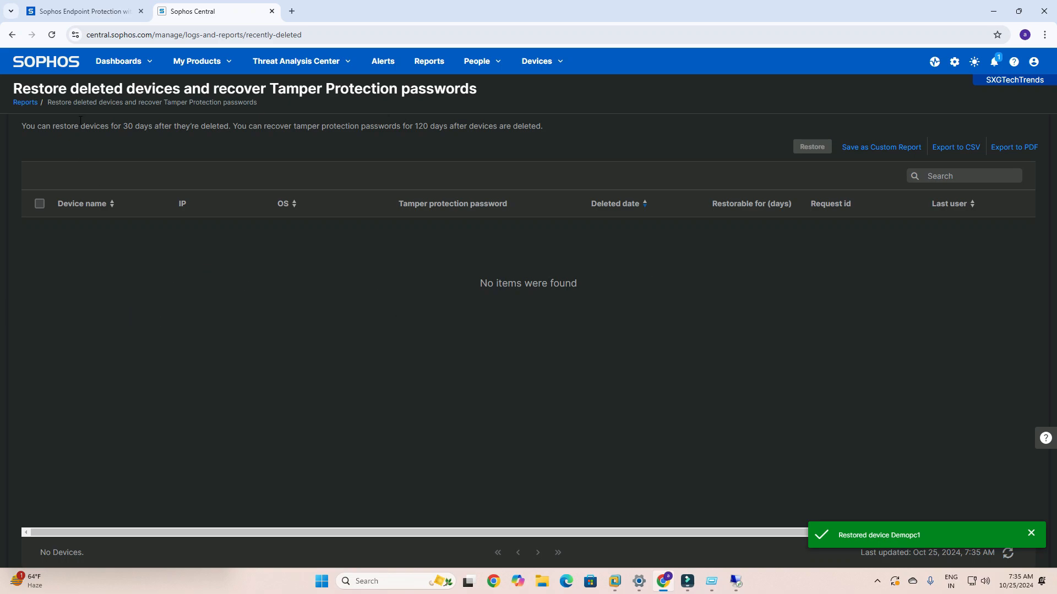
- Open the Endpoint Protection computers list to check for the restored device
left_click(113, 63)
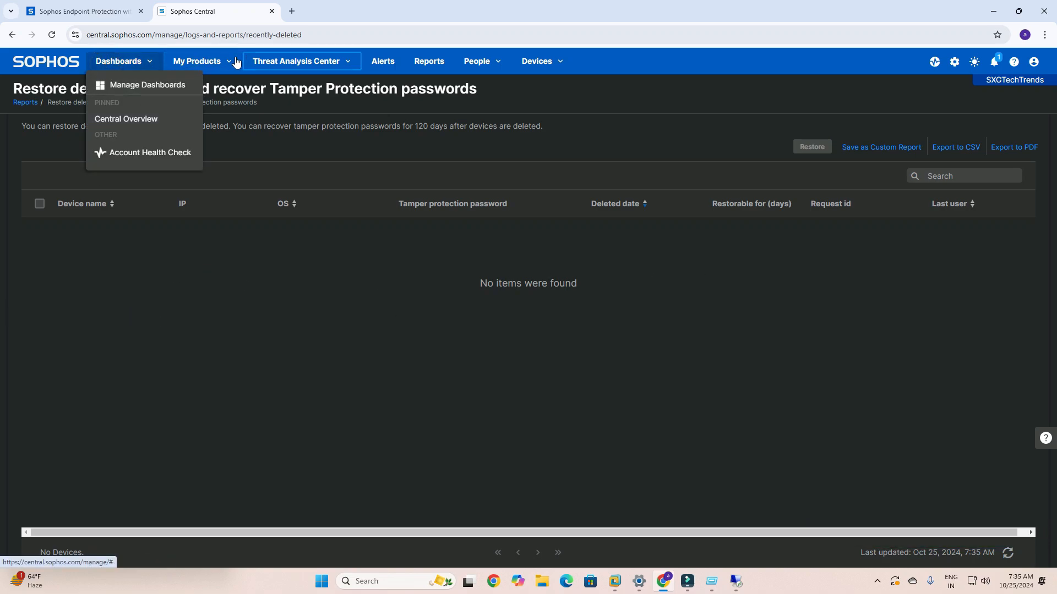
mouse_move(228, 63)
mouse_move(225, 104)
left_click(352, 101)
left_click(60, 190)
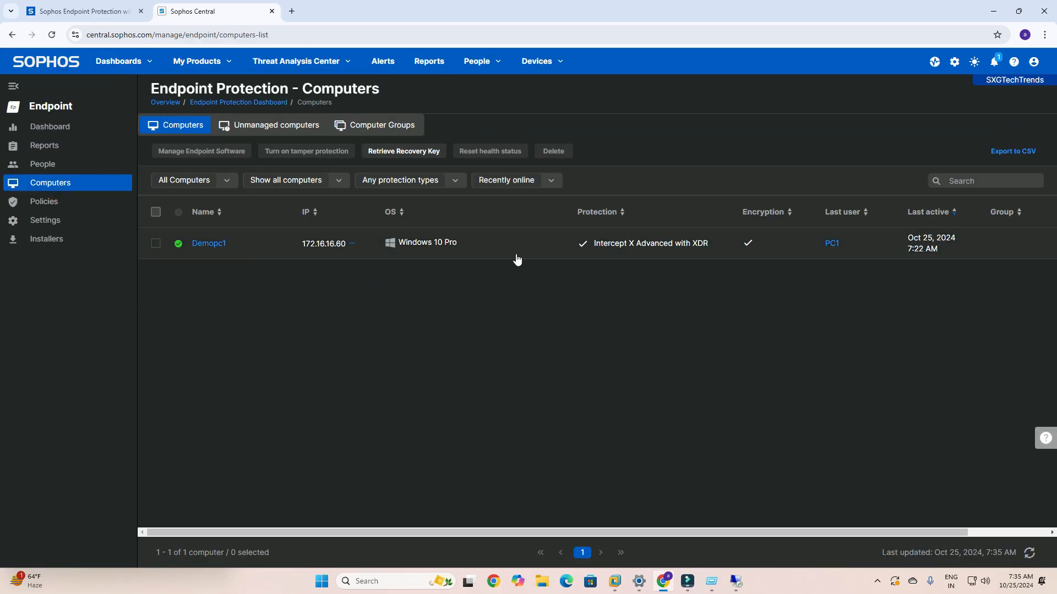
left_click(877, 581)
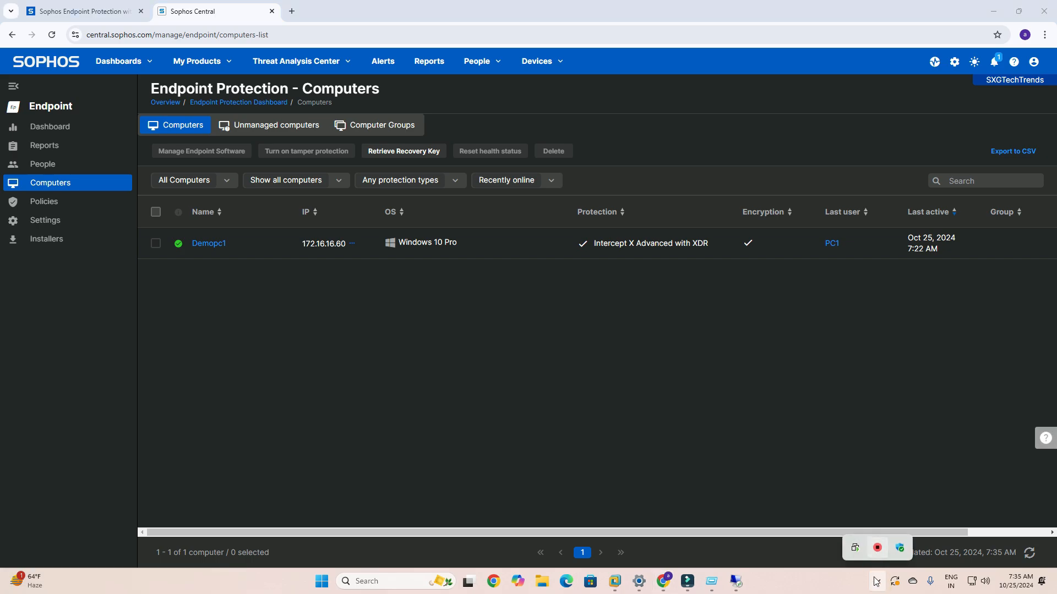
left_click(877, 581)
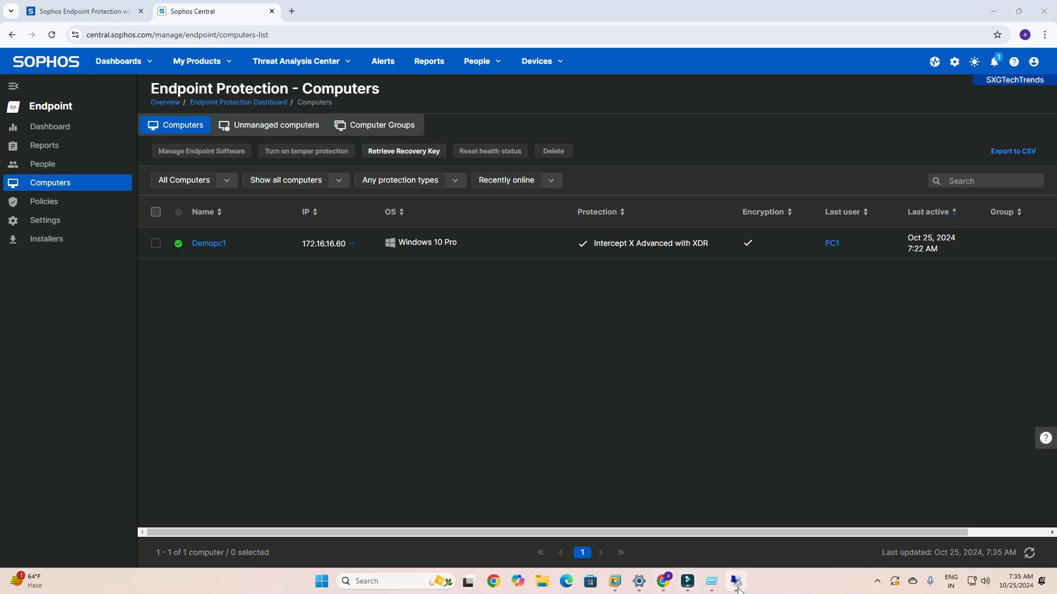
- Switch to the remote PC and start an update of its Sophos endpoint agent
left_click(737, 583)
left_click(738, 180)
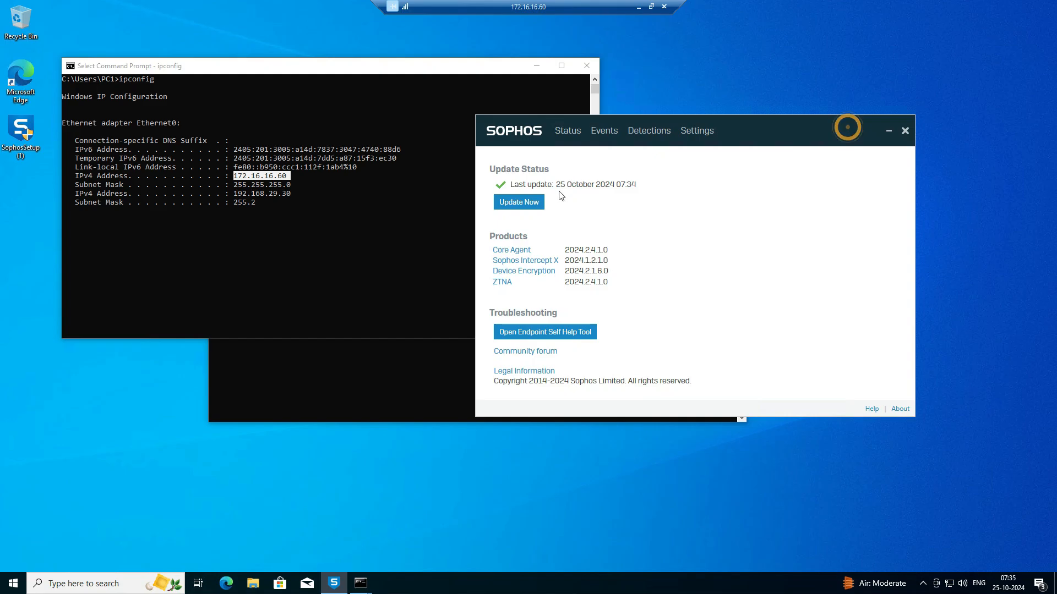
left_click(506, 205)
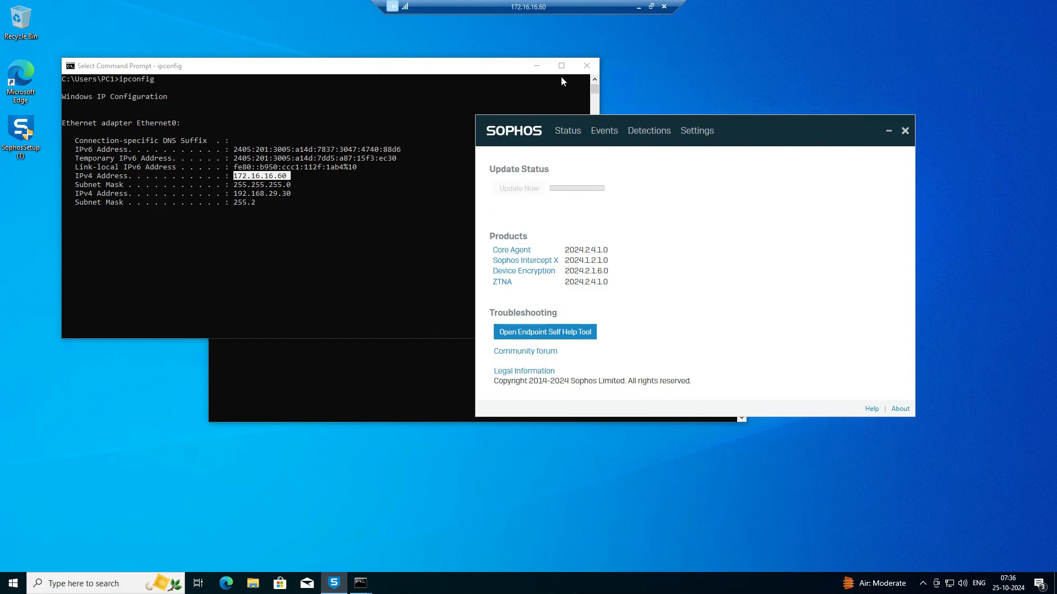
- Close both Command Prompt windows on the remote PC
left_click(583, 68)
left_click_drag(368, 158, 337, 157)
left_click(702, 147)
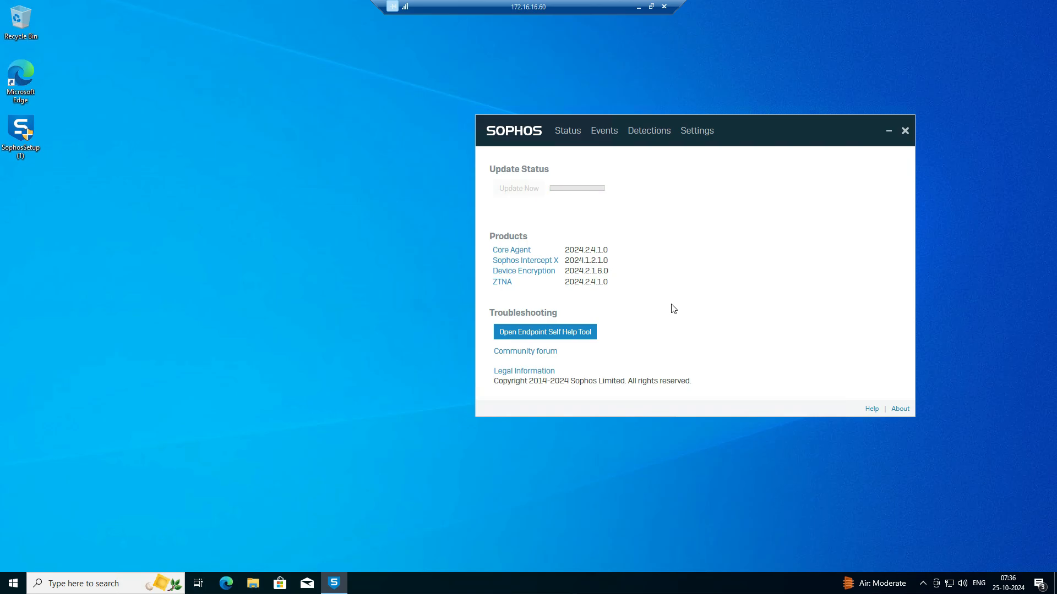
- Return to Sophos Central and view the Tamper Protection section in the summary of Demopc1
left_click(639, 6)
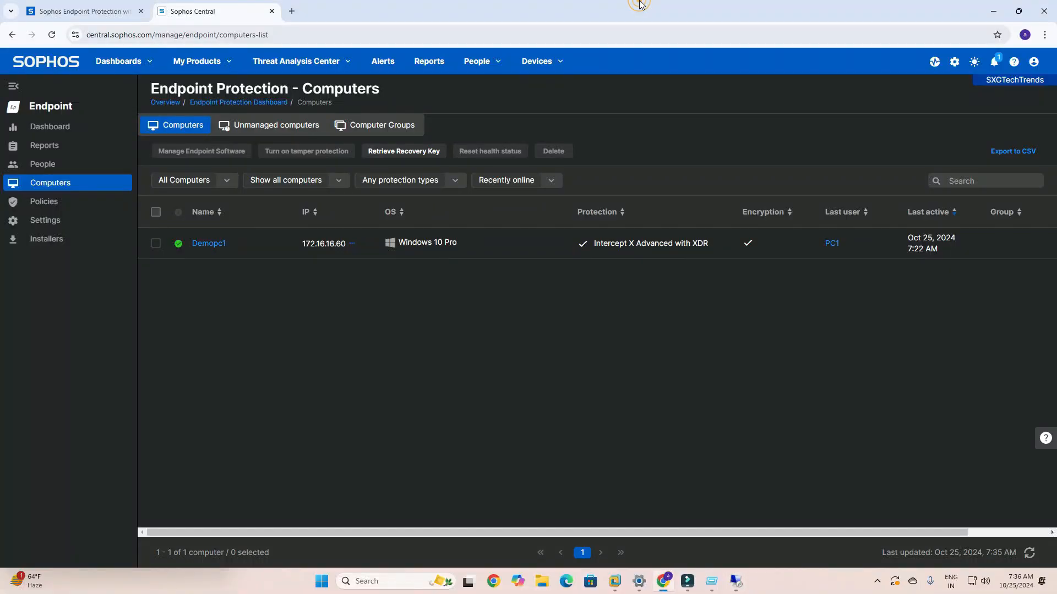
left_click(188, 240)
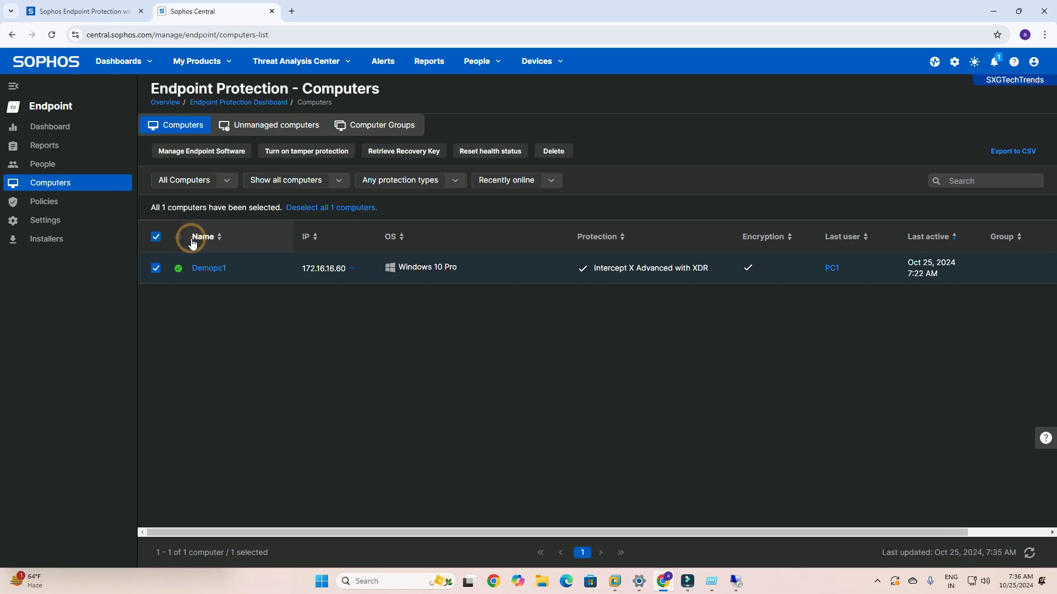
left_click(208, 269)
scroll(424, 364, "down", 5)
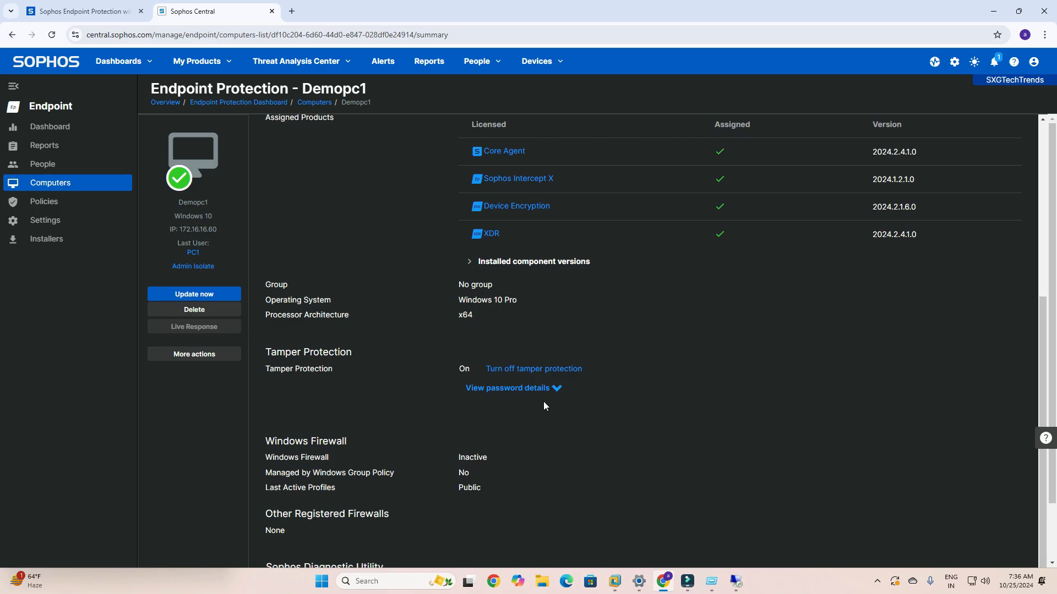
- Generate a new Tamper Protection password for Demopc1 from its password details and trigger a software update of the computer
left_click(557, 388)
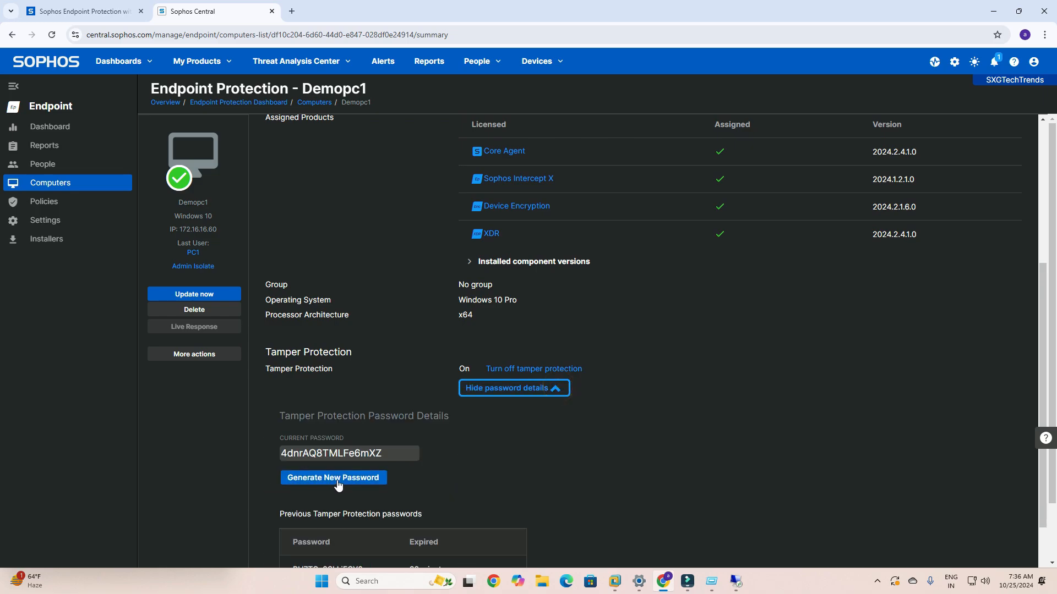
left_click(338, 479)
left_click(647, 375)
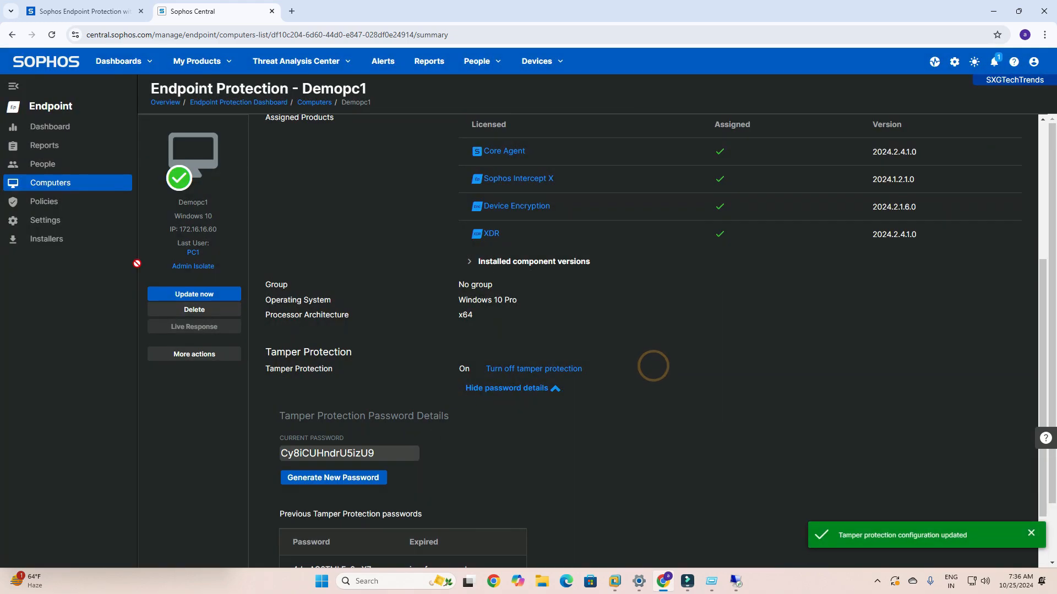
left_click(216, 297)
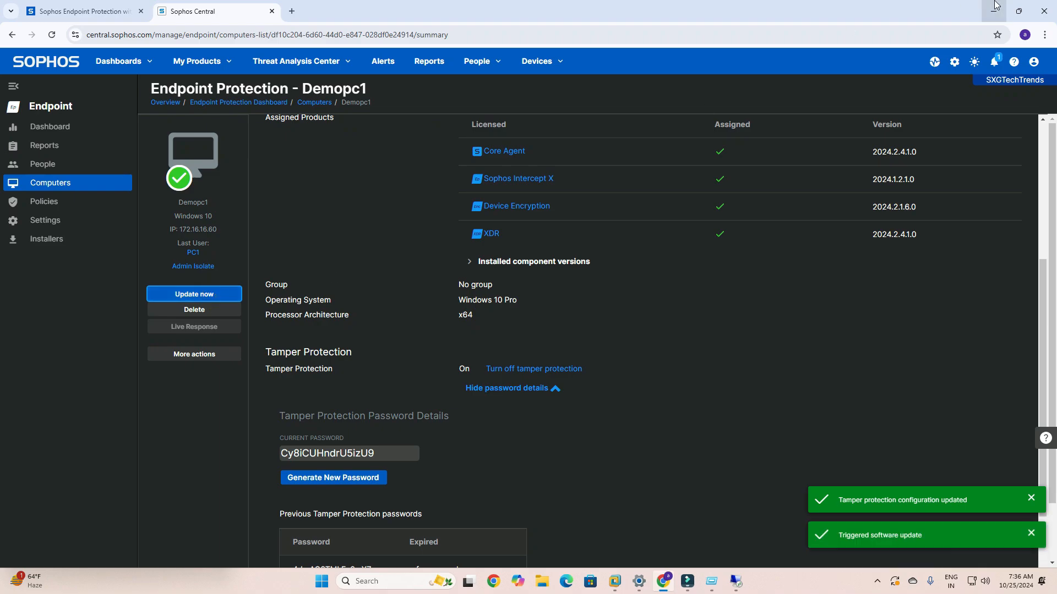
- Return to the remote PC, reposition the Sophos agent window and start another update from it
left_click(995, 6)
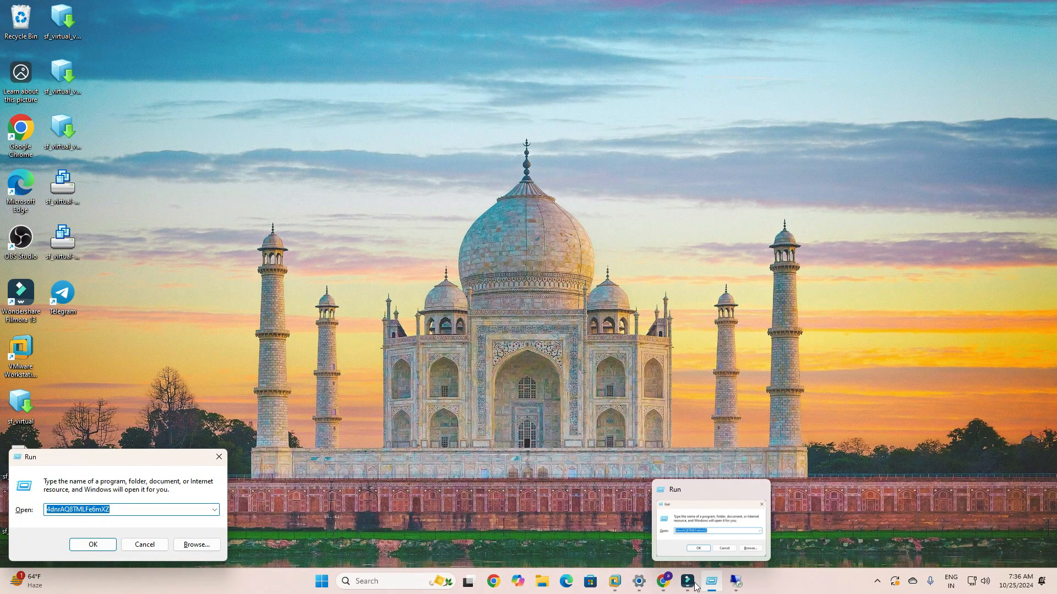
left_click(735, 582)
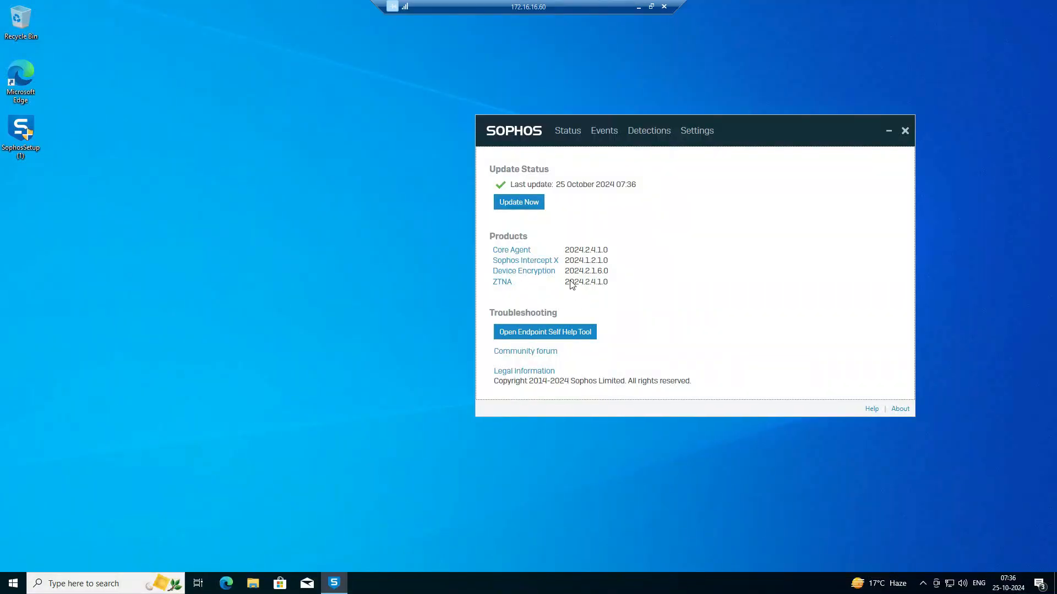
left_click(640, 185)
left_click_drag(662, 123, 592, 118)
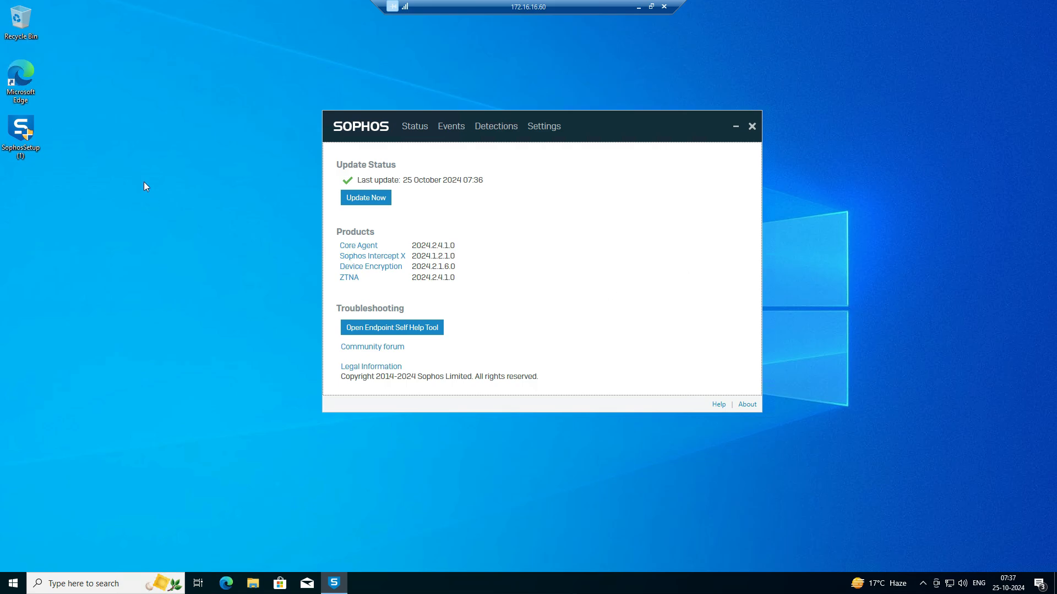
left_click(366, 198)
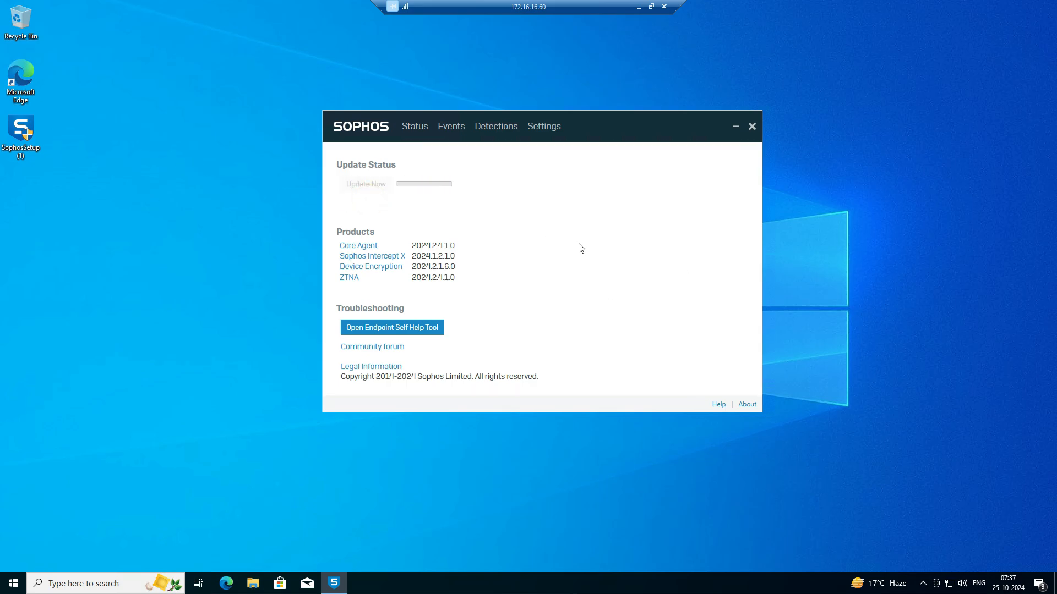